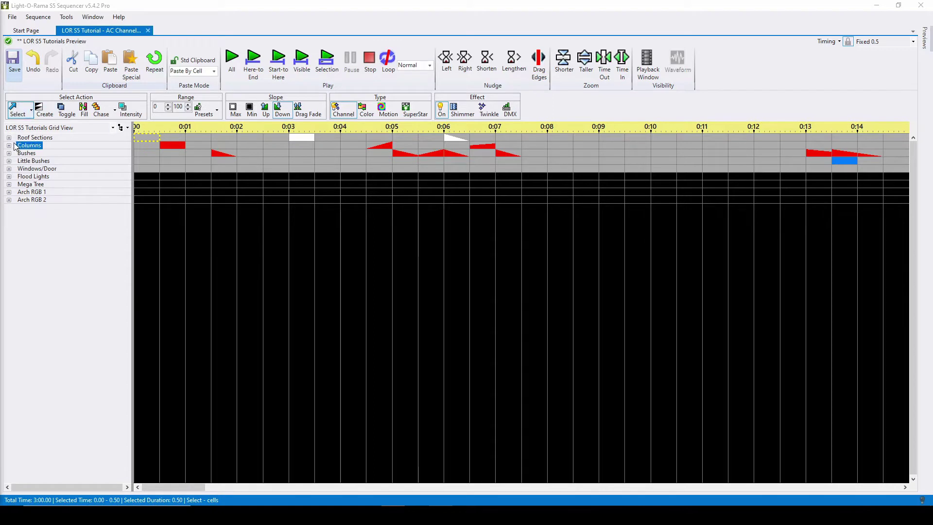
- With Toggle, invert Roof 1–4 cells at 6.00–8.00 after a trial toggle at 0:03–0:05
double_click(34, 138)
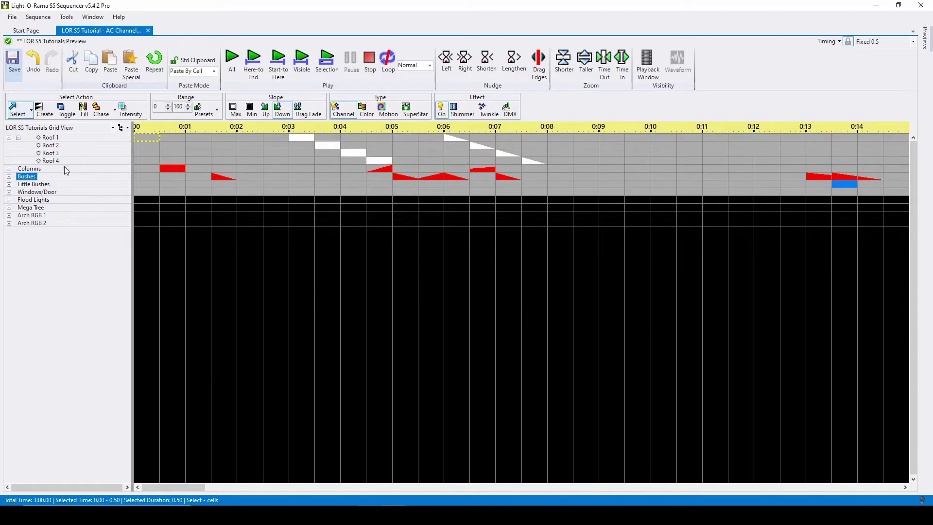
left_click(66, 113)
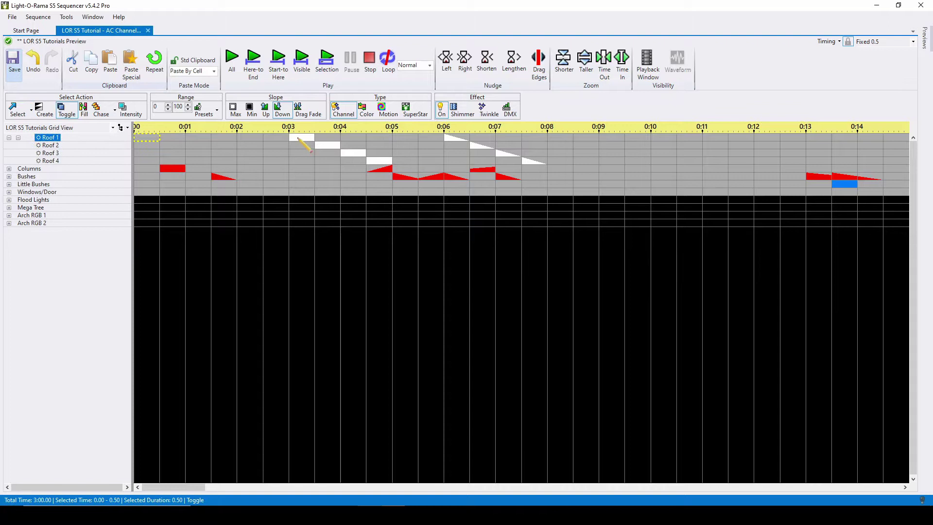
mouse_move(306, 139)
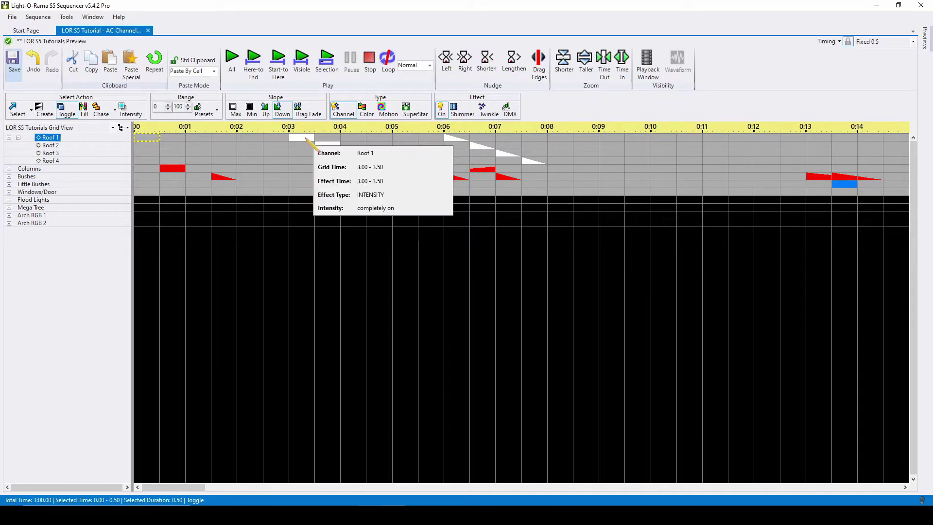
left_click_drag(306, 139, 389, 161)
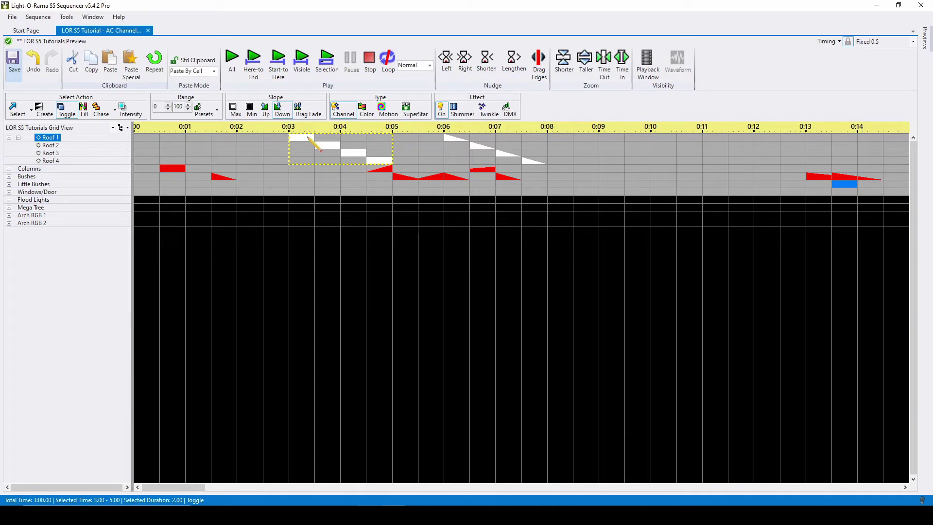
left_click(307, 138)
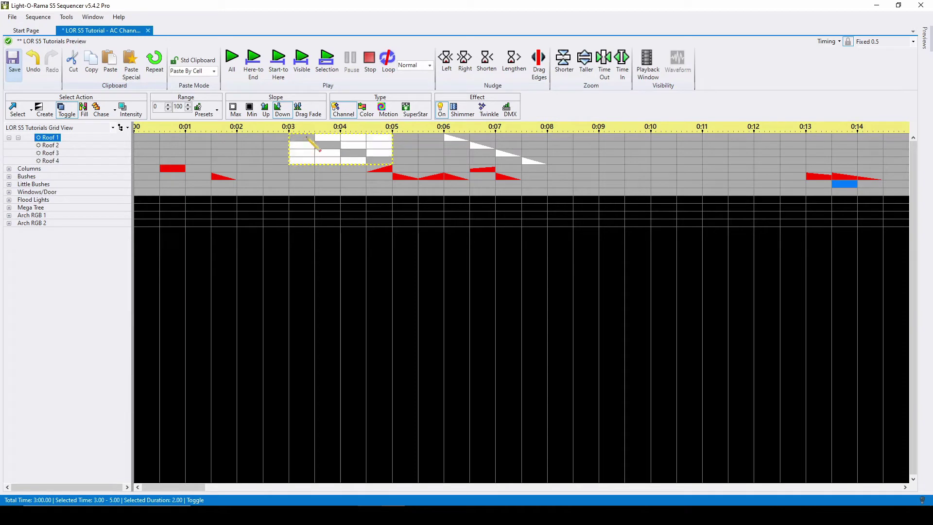
left_click(377, 162)
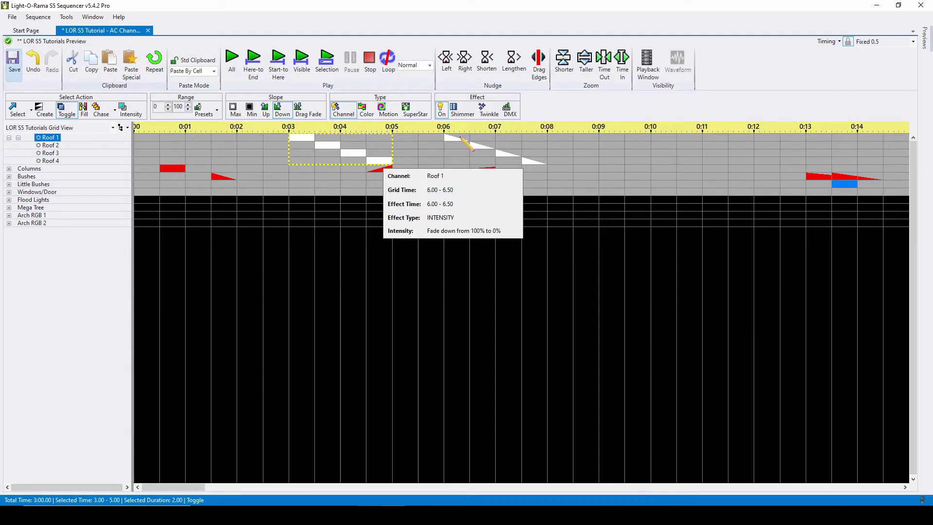
left_click_drag(460, 138, 529, 162)
mouse_move(528, 162)
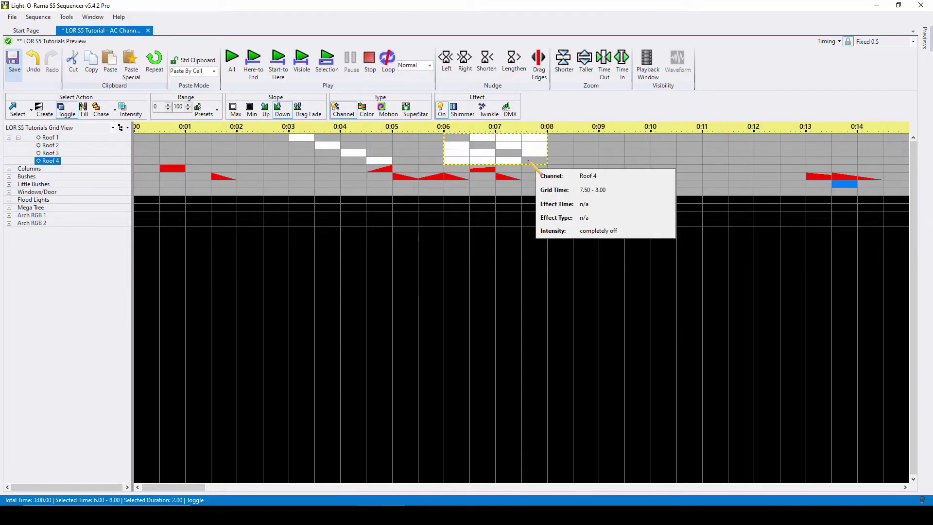
- Fill the Column 1–4 gaps at 3.00–3.50, 5.50–6.00 and 7.00–8.00 with fade ramps
left_click(9, 139)
left_click(84, 109)
left_click(9, 145)
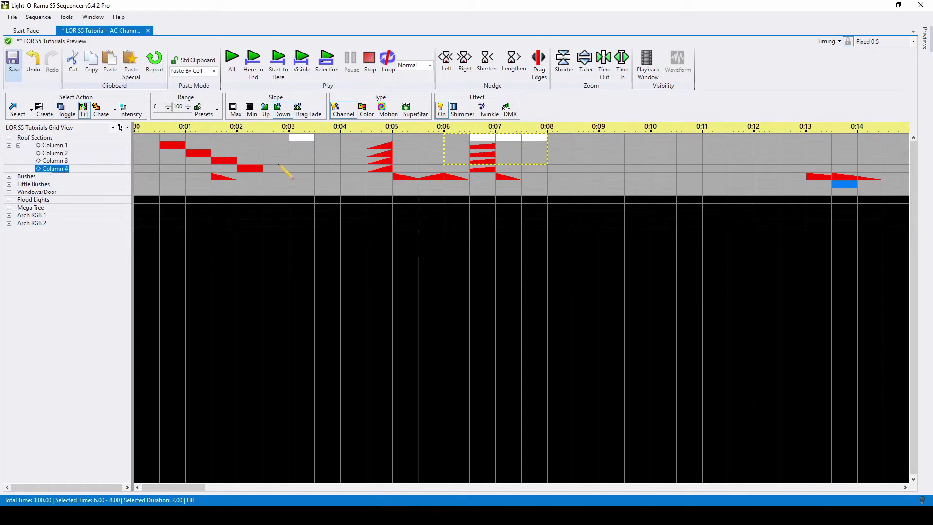
left_click_drag(299, 144, 304, 170)
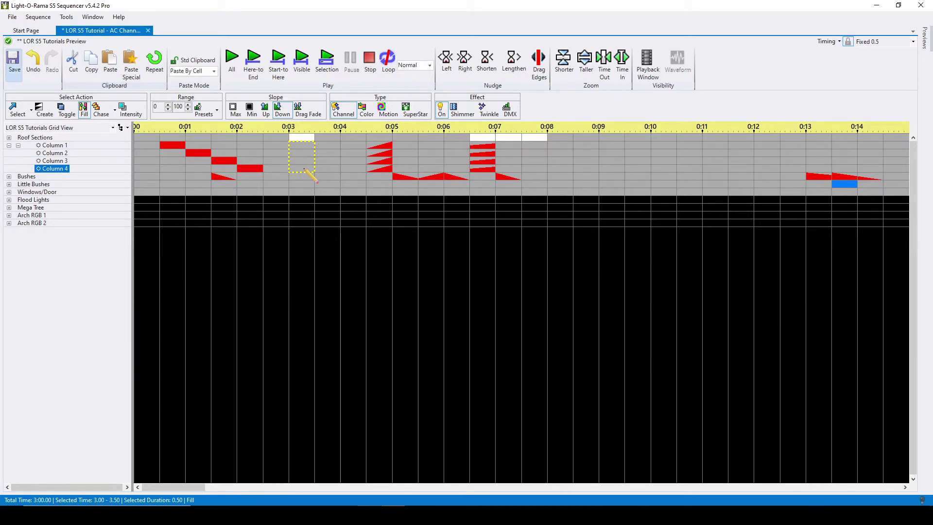
left_click(304, 170)
mouse_move(304, 170)
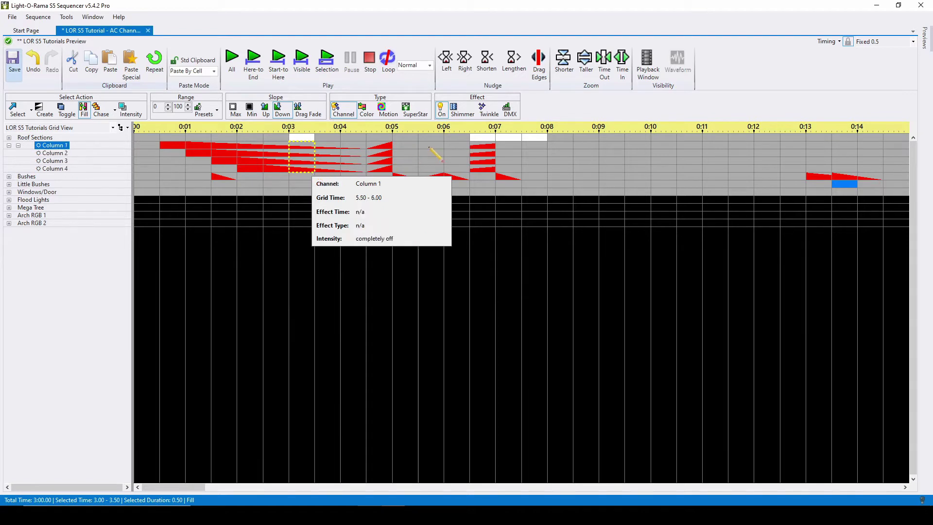
left_click_drag(434, 145, 427, 165)
left_click(428, 165)
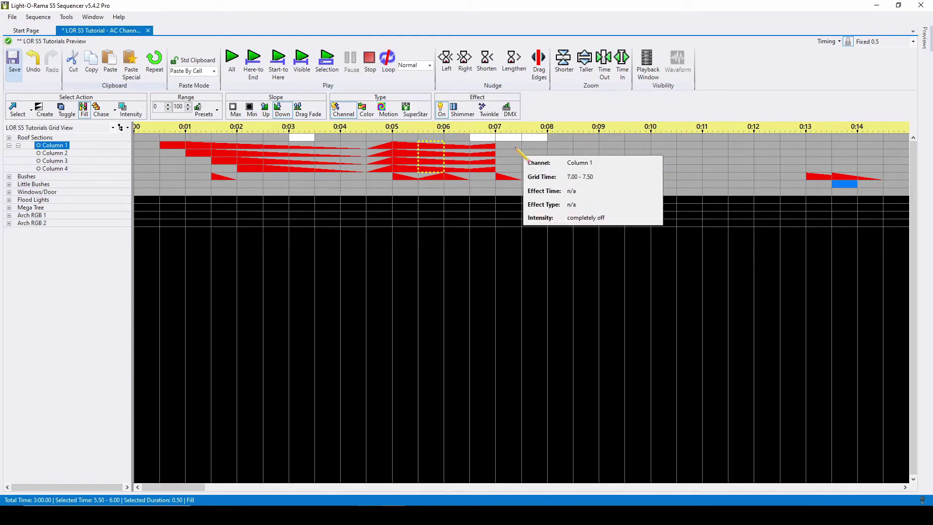
left_click_drag(514, 148, 514, 172)
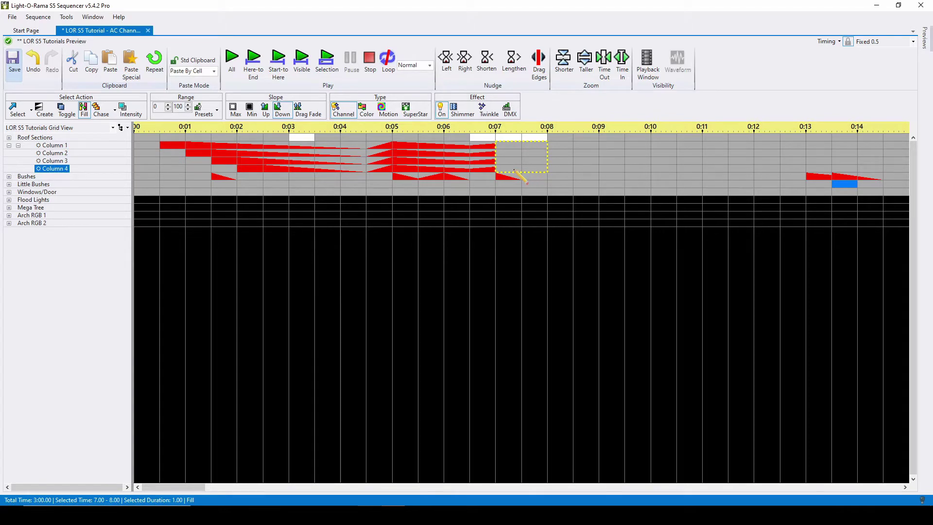
left_click(514, 170)
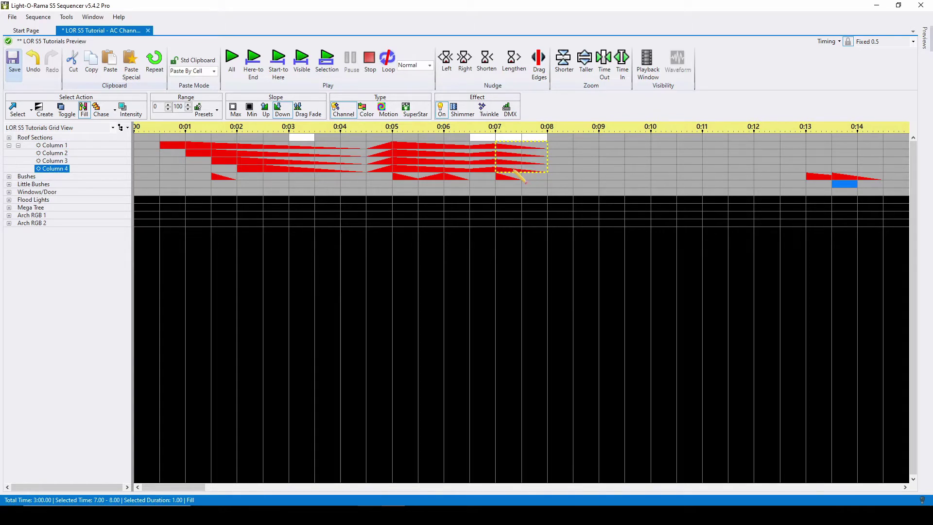
left_click(9, 146)
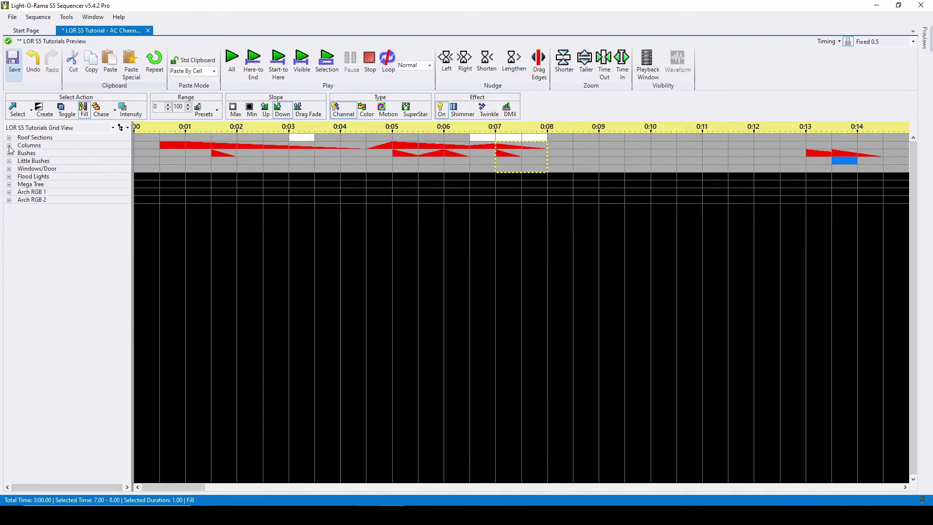
- Chase Bush 1: Red through Bush 4: Custom at 1.50–3.50 and at 5.00–9.00
left_click(9, 153)
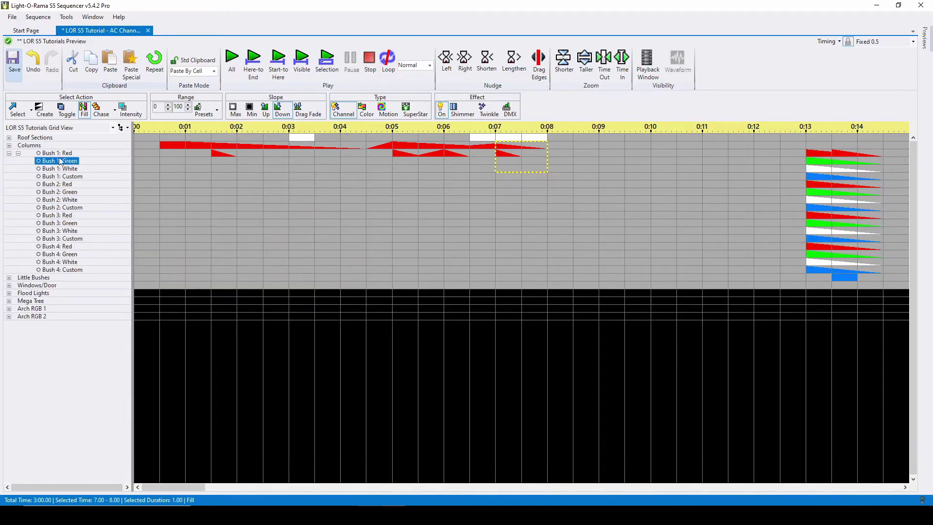
left_click(102, 112)
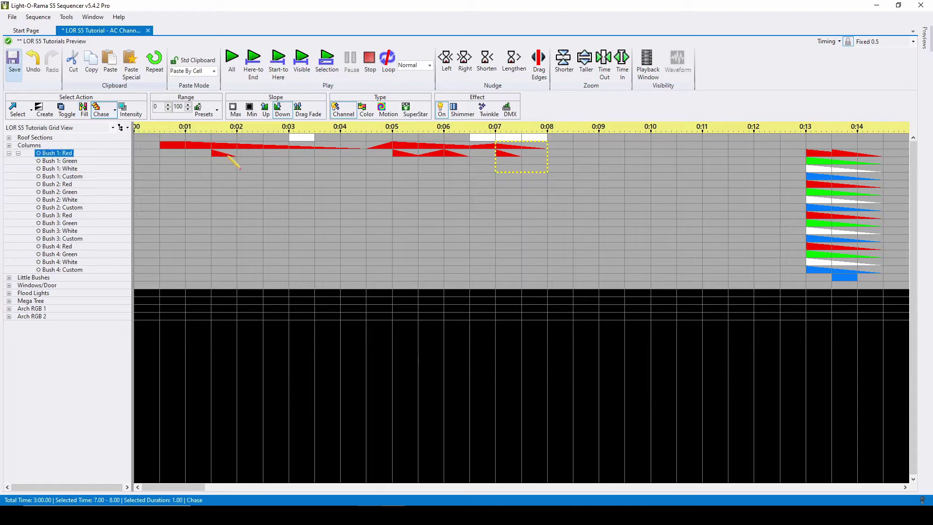
mouse_move(229, 157)
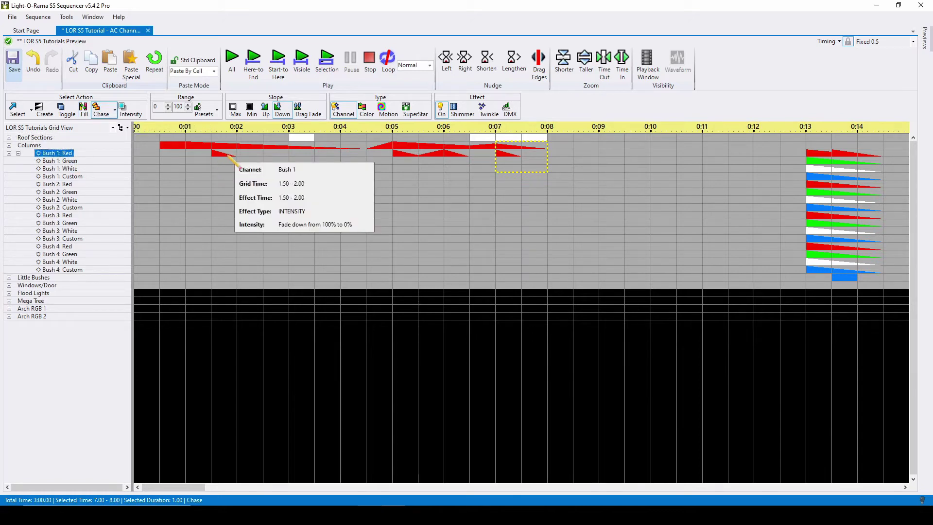
left_click_drag(228, 157, 304, 267)
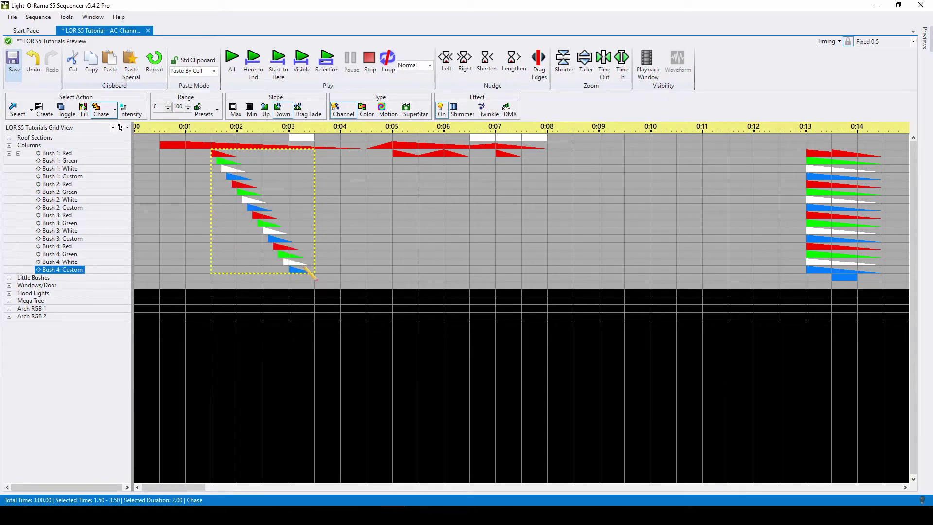
mouse_move(306, 268)
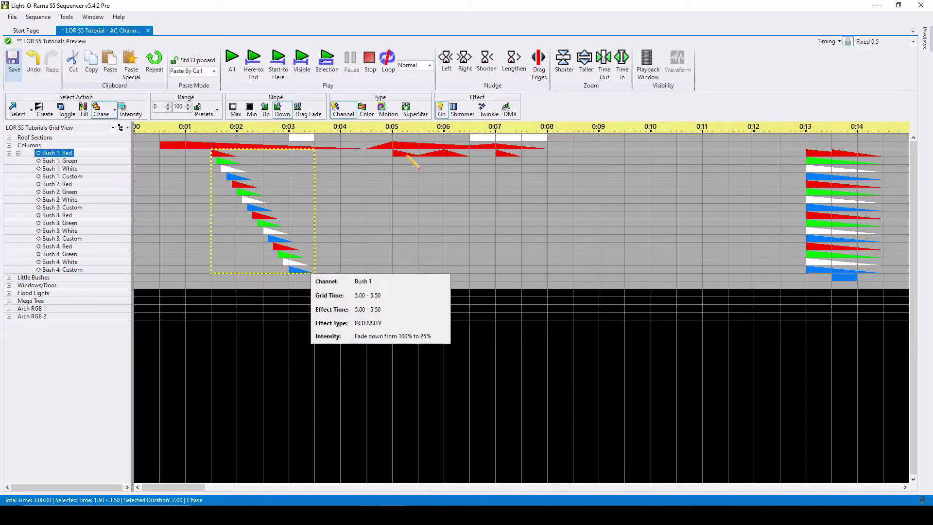
left_click_drag(408, 155, 581, 267)
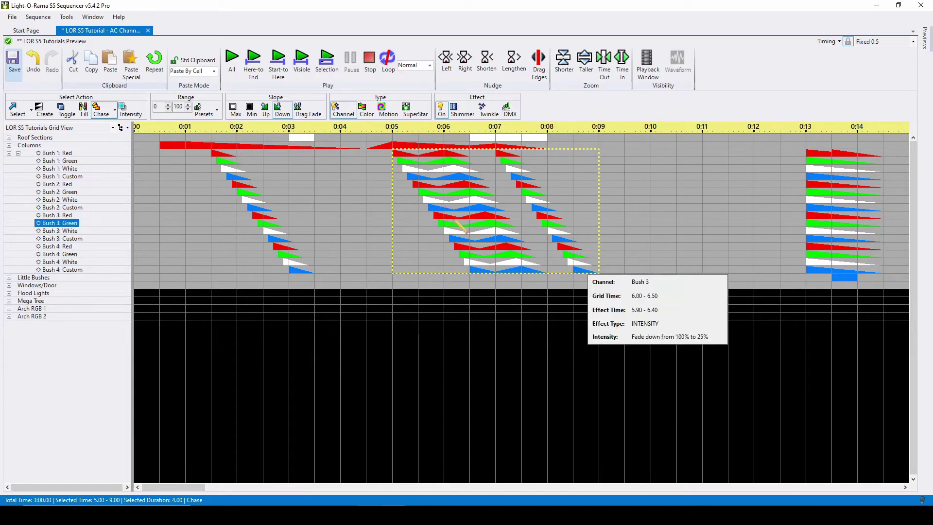
- Review the Chase options, then scroll the timeline right to about 0:11
left_click(116, 111)
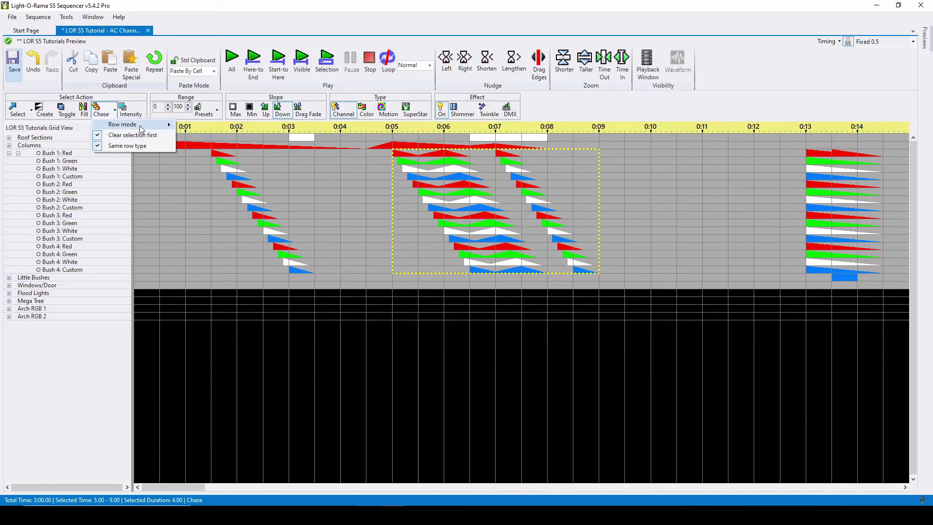
mouse_move(143, 128)
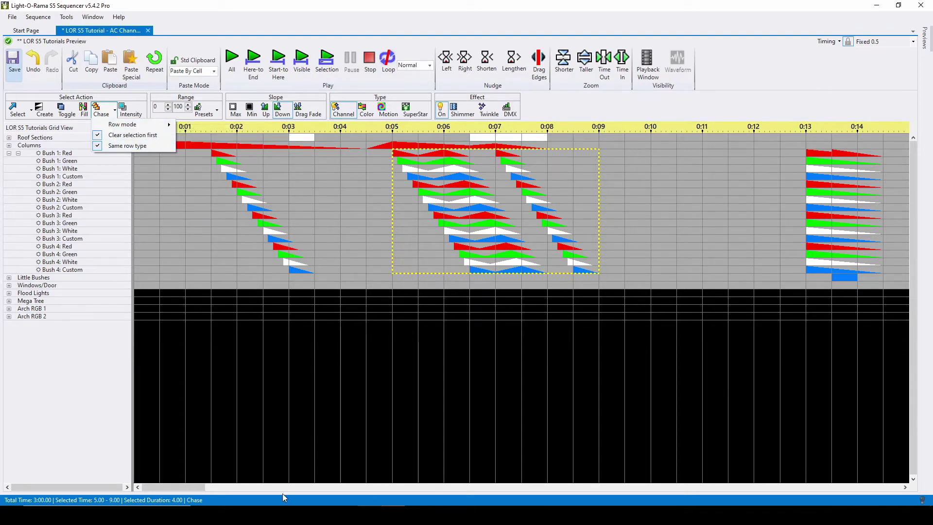
left_click_drag(197, 486, 240, 484)
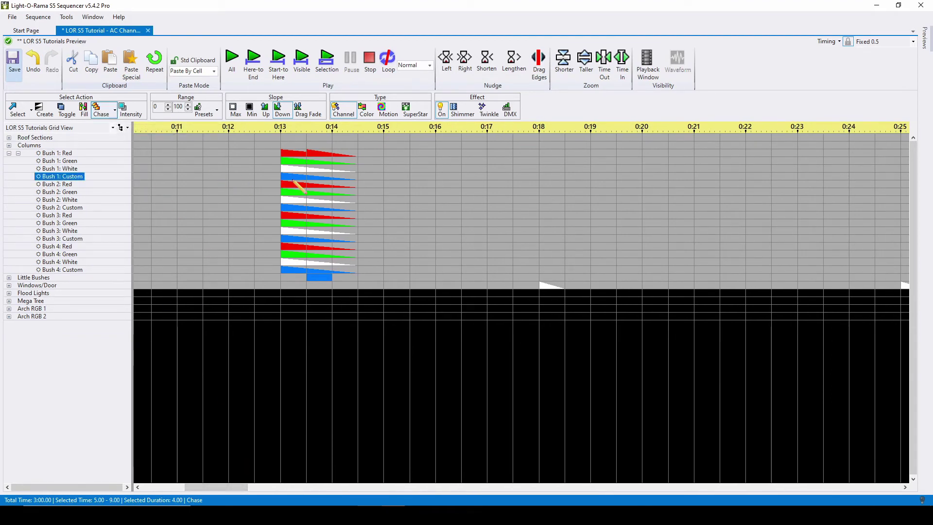
- Chase the Bush 1–4 ramps at 13.50–15.50, undoing and reapplying it once
left_click_drag(320, 152, 400, 273)
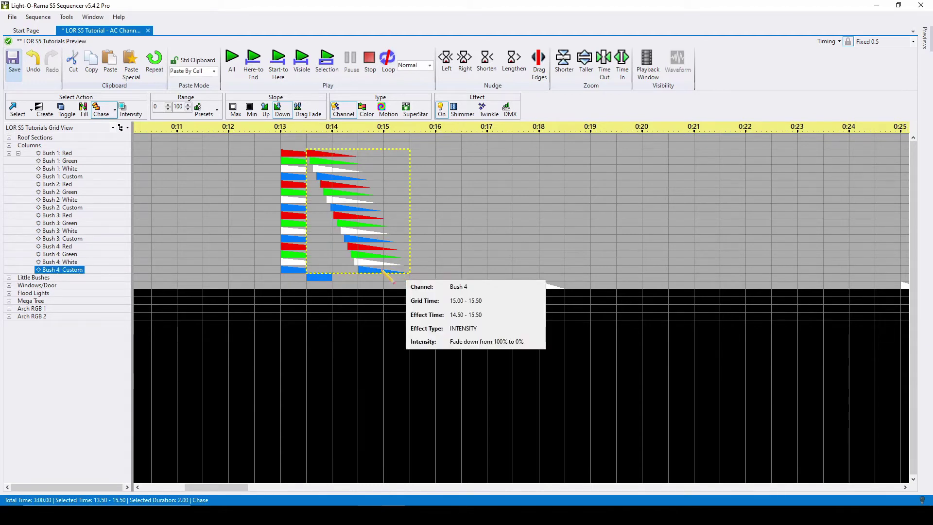
left_click(115, 111)
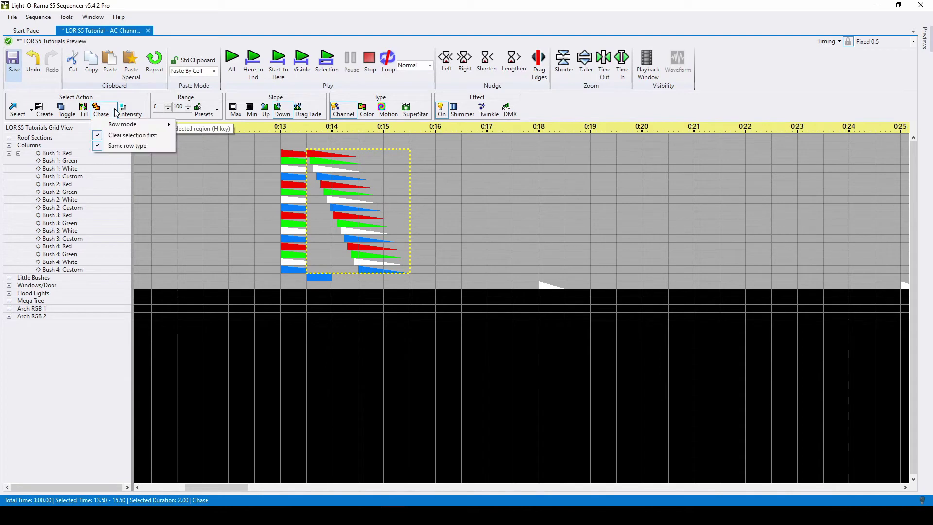
left_click(121, 138)
key("ctrl+z")
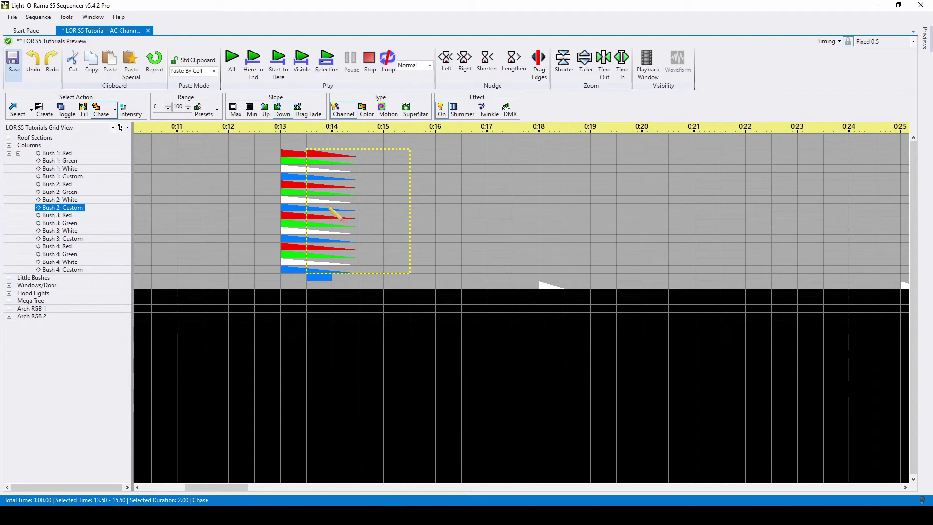
left_click_drag(325, 152, 403, 270)
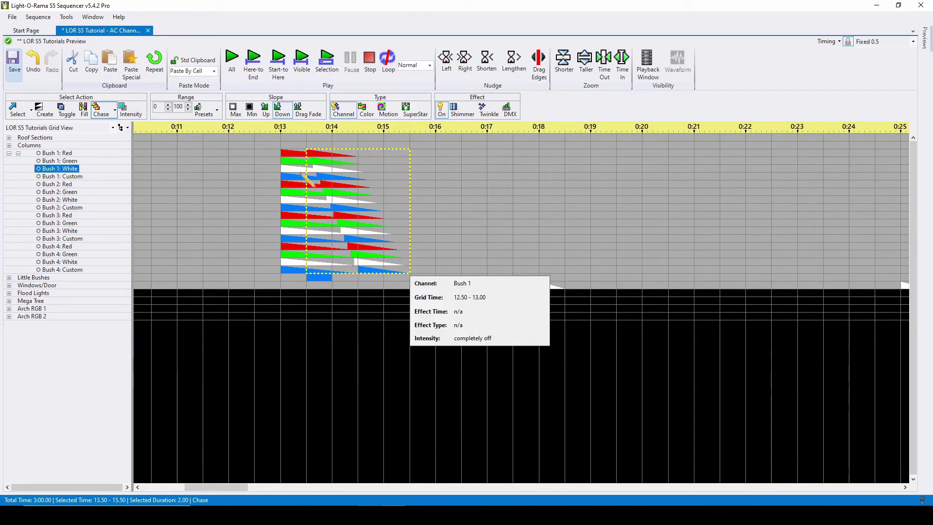
- Select Bush 1–4 cells at 13.50–15.50, view Custom Chase settings without changes, and collapse Bushes
left_click(19, 111)
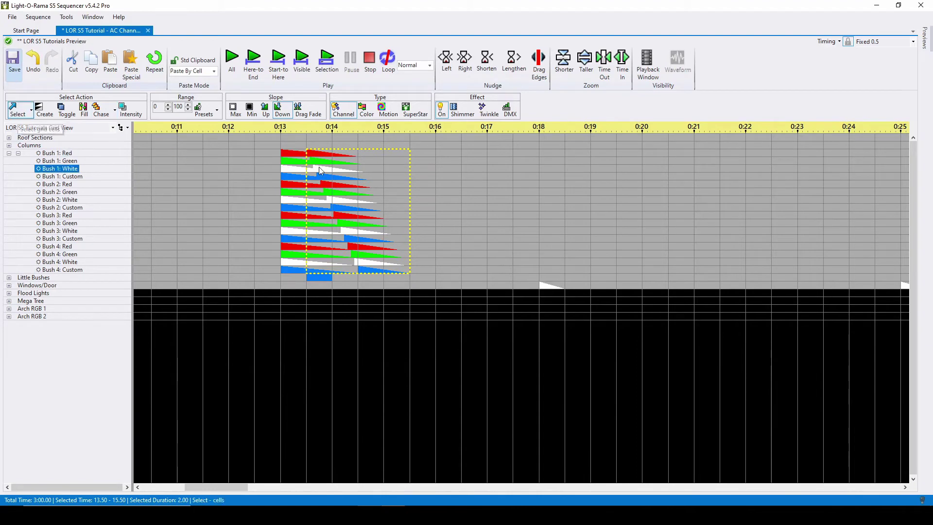
left_click_drag(321, 154, 388, 270)
key("c")
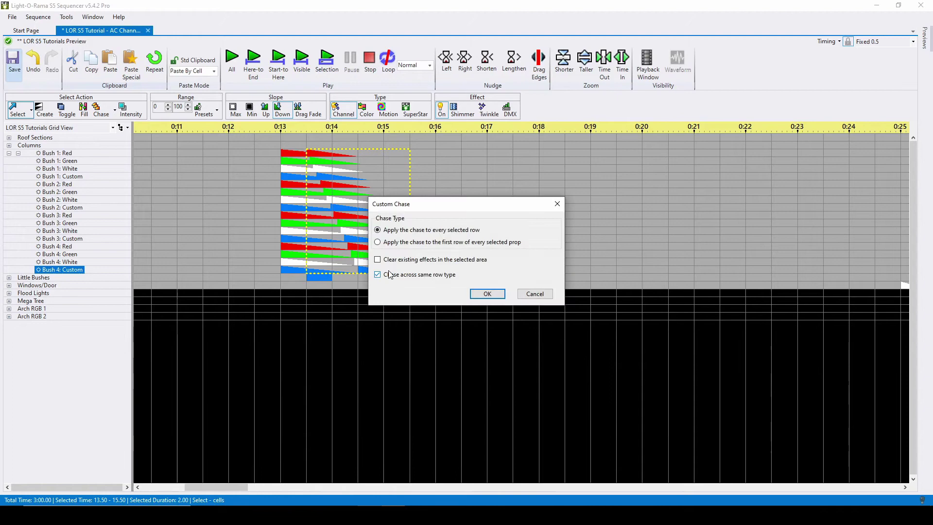
left_click(532, 295)
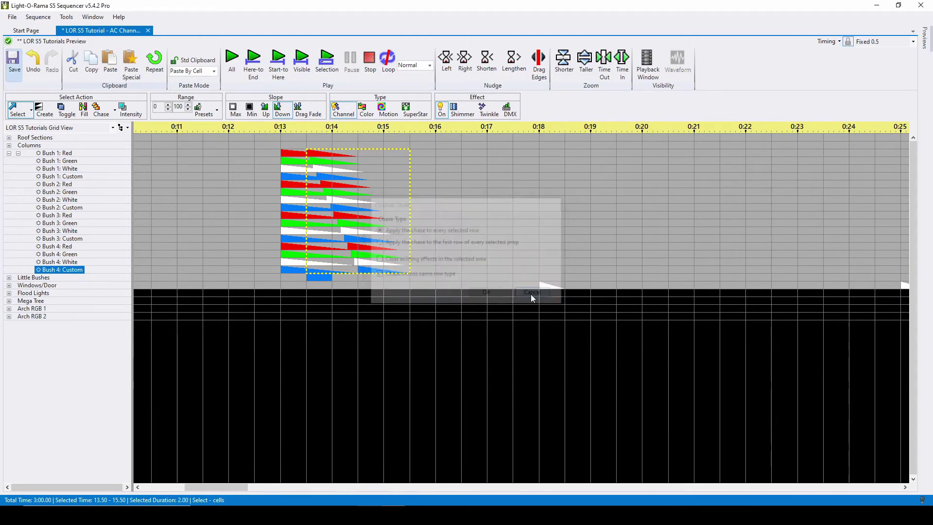
left_click(9, 153)
- Expand Little Bushes and ramp Little Bush L 1–L 4 intensity down across 13.50–15.50
left_click(9, 161)
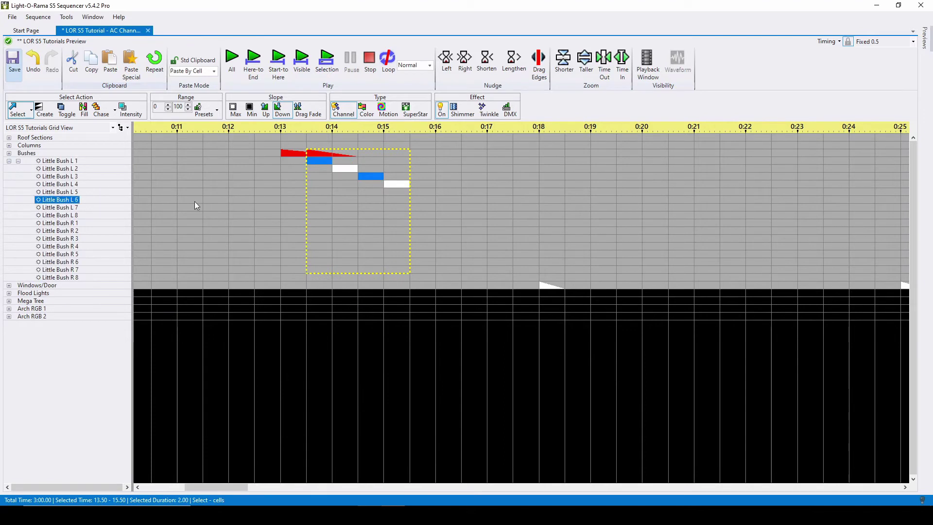
mouse_move(261, 161)
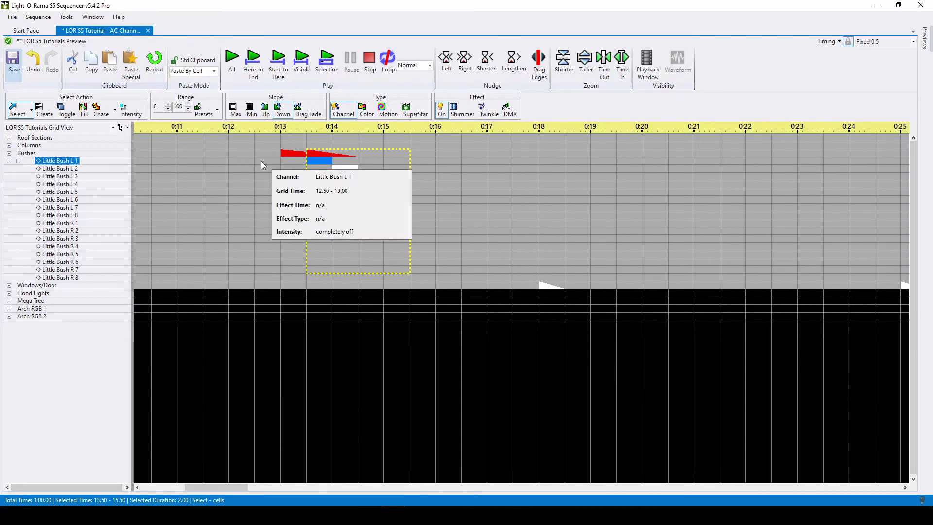
left_click(132, 114)
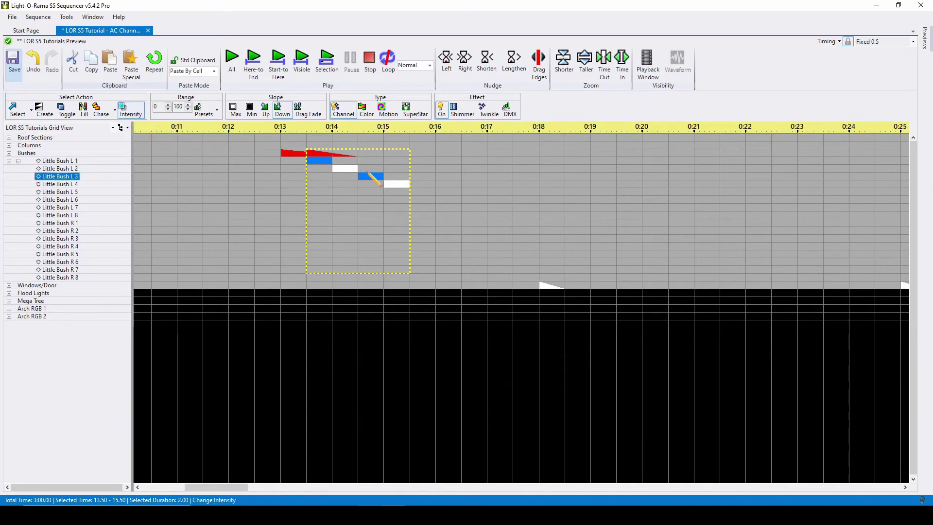
mouse_move(322, 161)
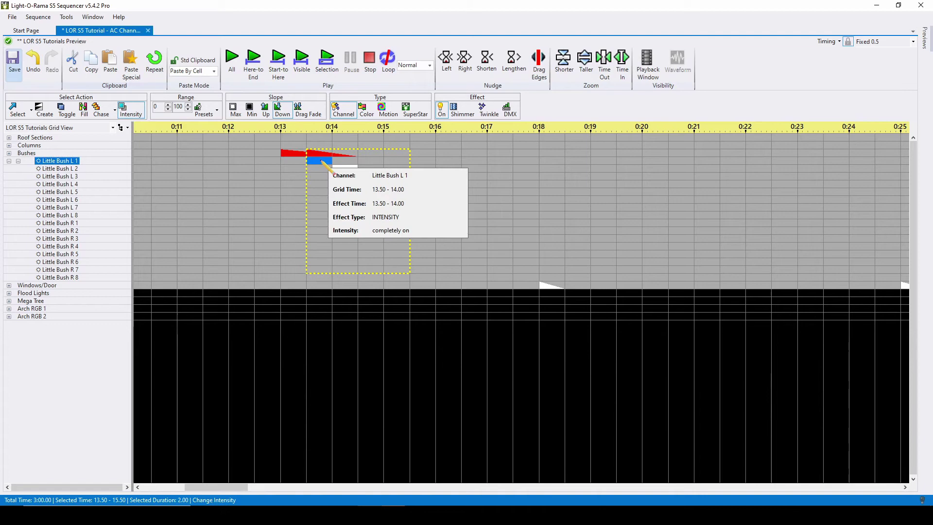
left_click(321, 161)
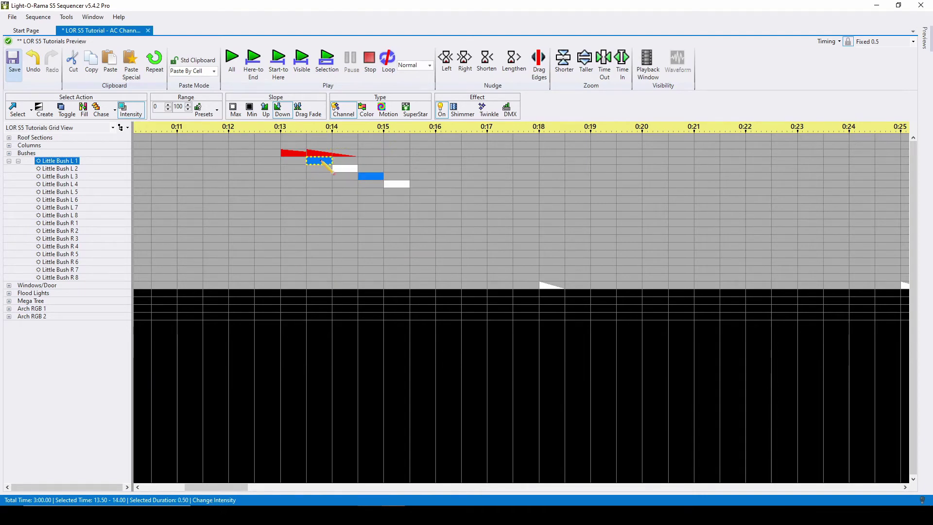
left_click_drag(323, 162, 397, 183)
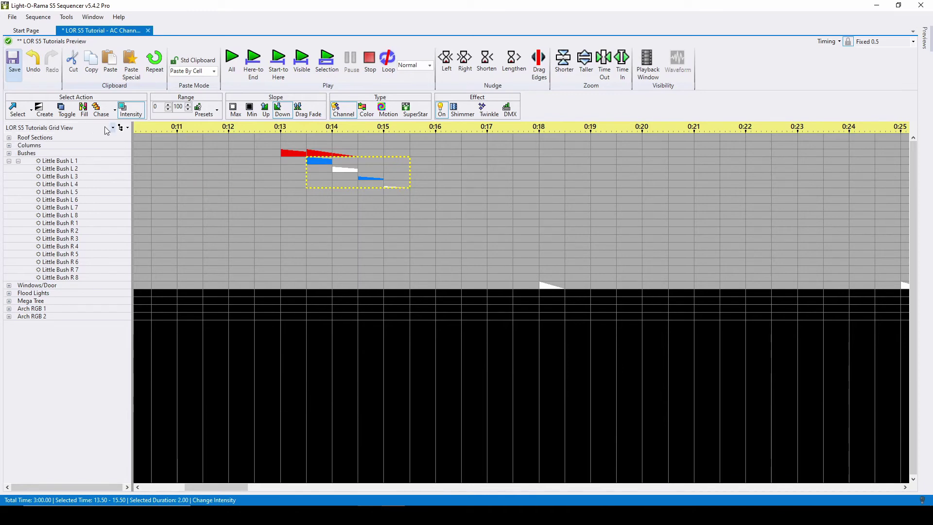
- Expand Windows/Door and select the window chase block from 18.00 to 21.50
left_click(16, 109)
left_click(9, 161)
left_click(8, 169)
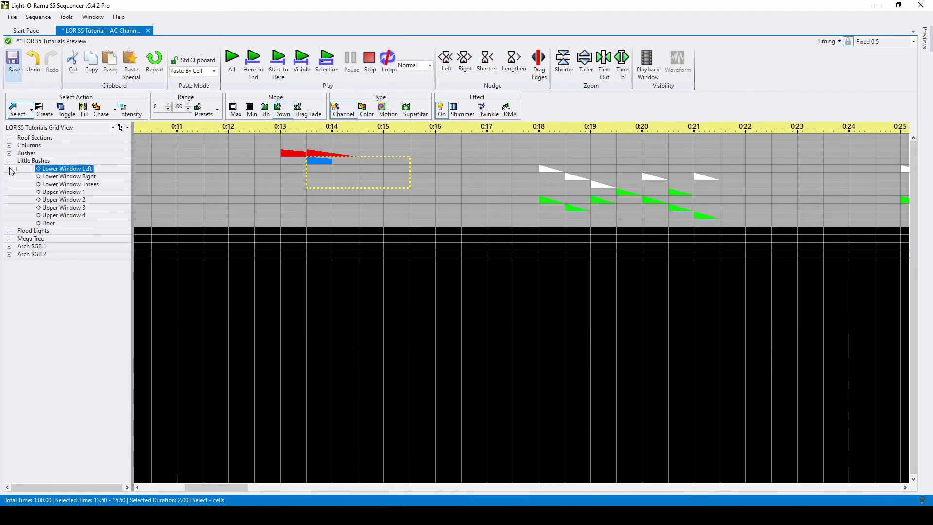
mouse_move(246, 168)
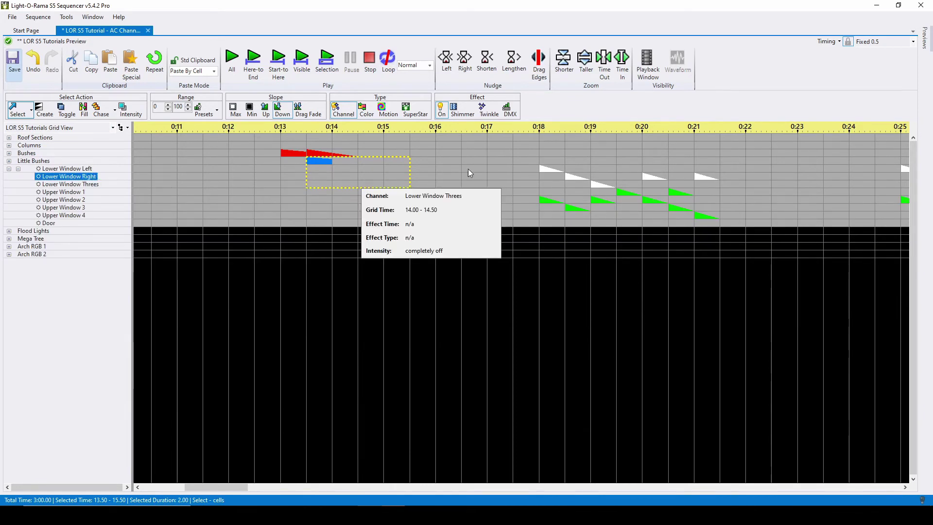
left_click(559, 169)
left_click_drag(567, 171, 711, 212)
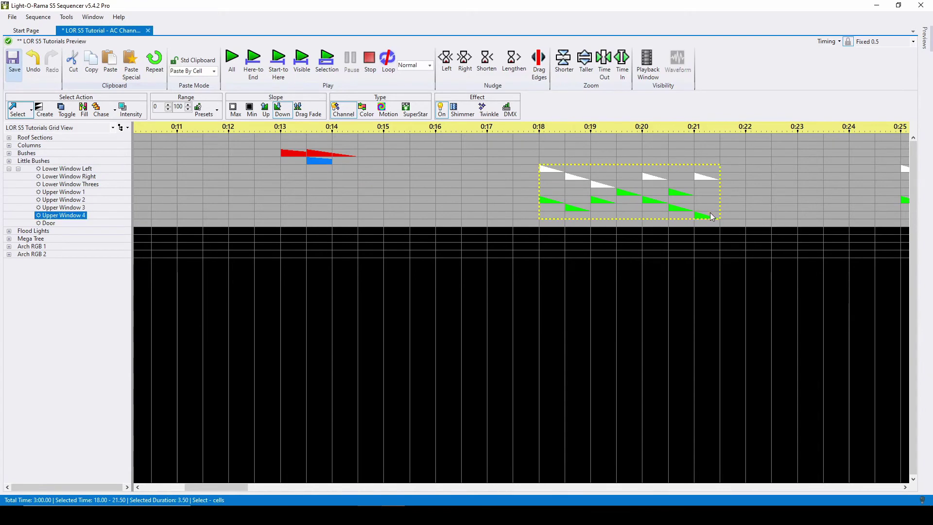
- Apply Fade Up Each Effect to the selected window effects, then undo it
right_click(708, 205)
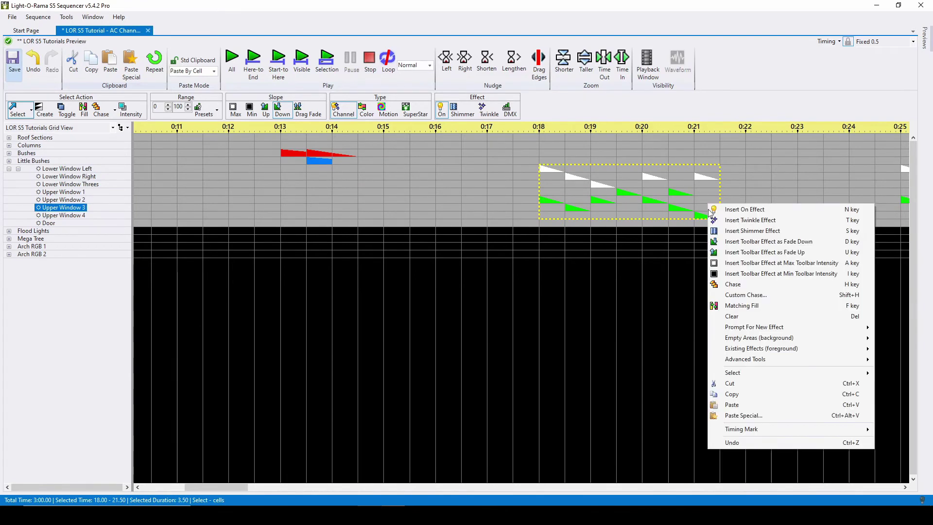
mouse_move(799, 348)
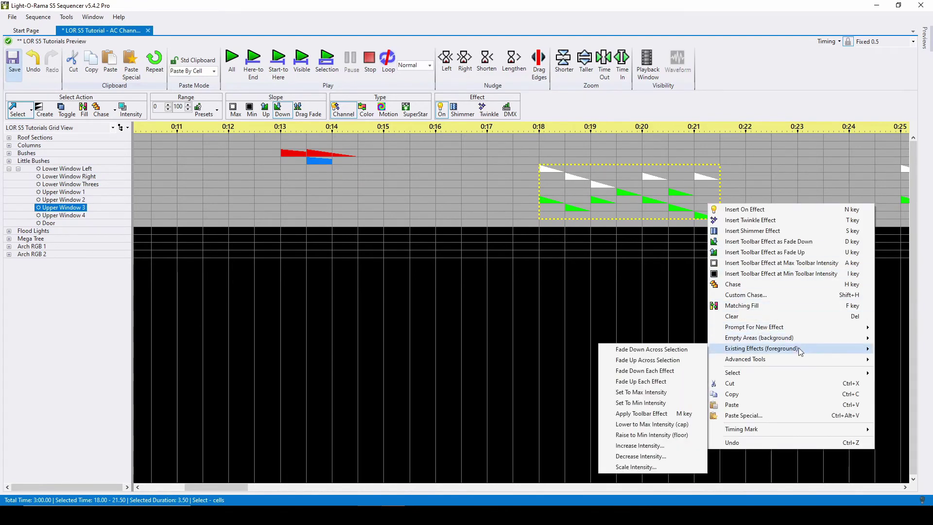
left_click(664, 382)
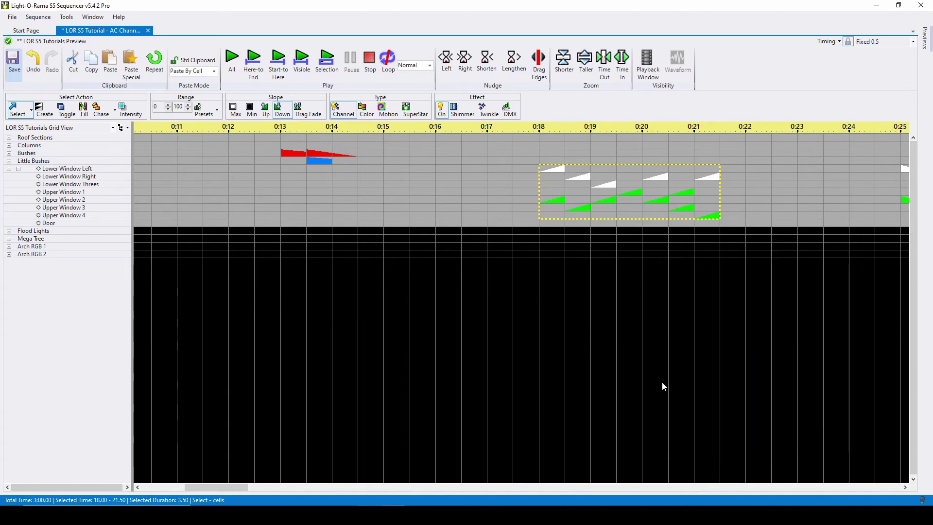
key("ctrl+z")
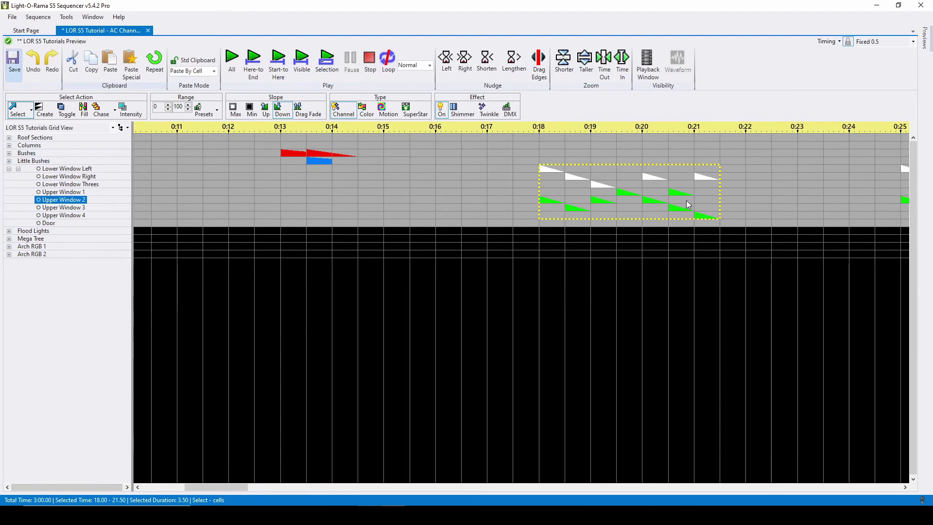
- Set the intensity range preset to Third quarter (50-75%)
right_click(707, 177)
mouse_move(776, 322)
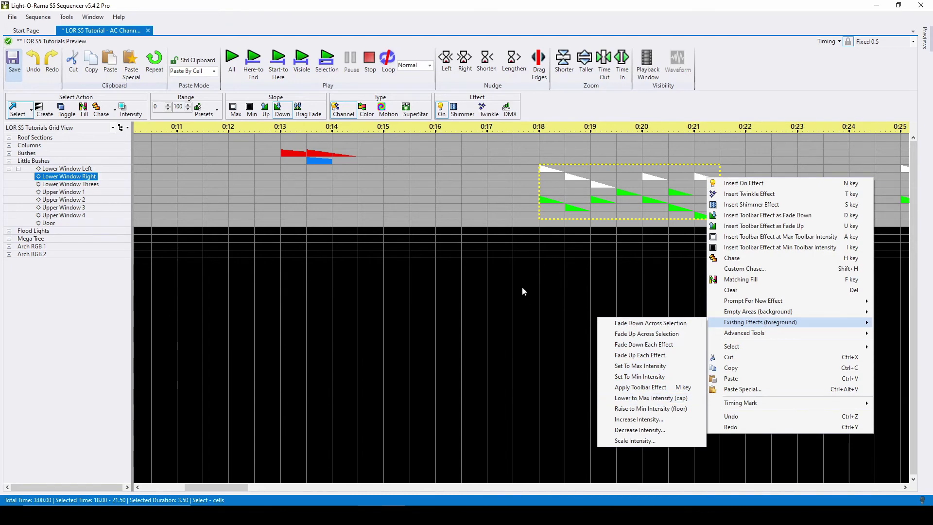
left_click(212, 113)
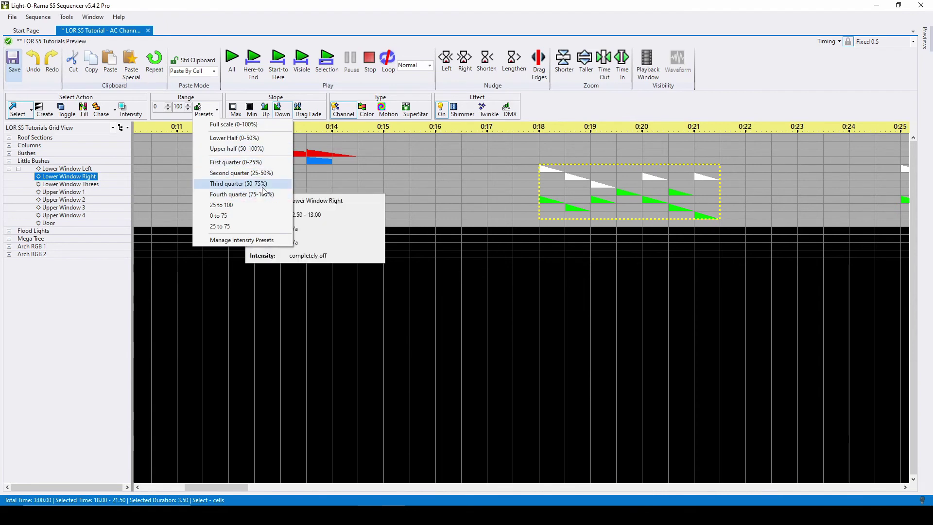
left_click(258, 184)
- Cap the window effects at 75% with Lower to Max Intensity, then raise them to a 50% floor
right_click(590, 173)
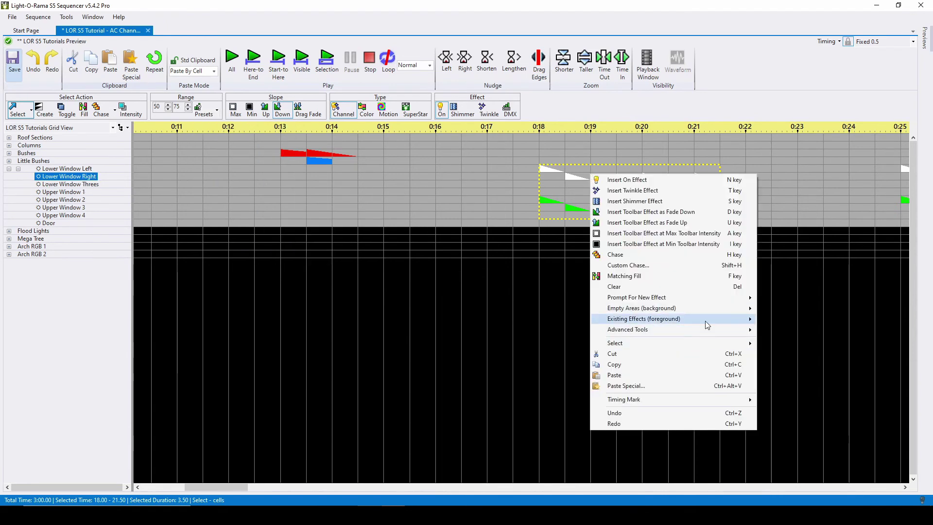
mouse_move(708, 320)
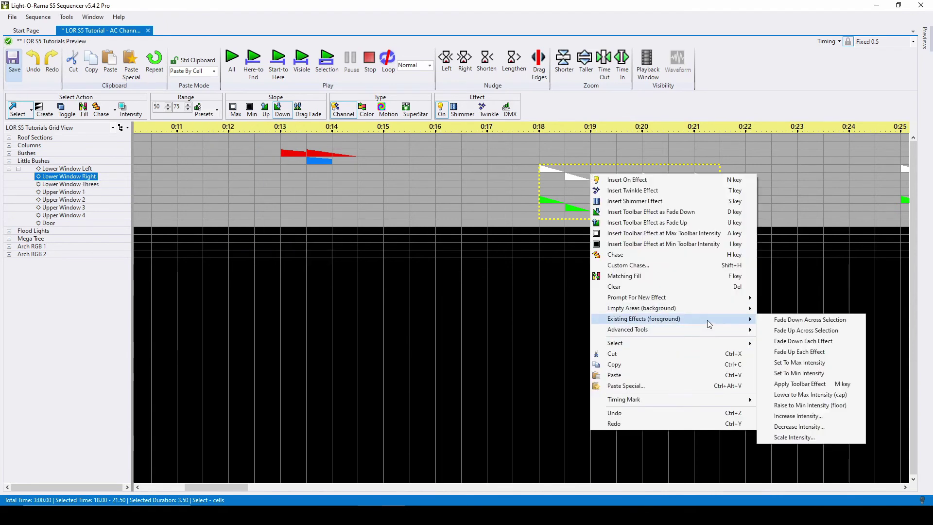
left_click(797, 395)
right_click(609, 183)
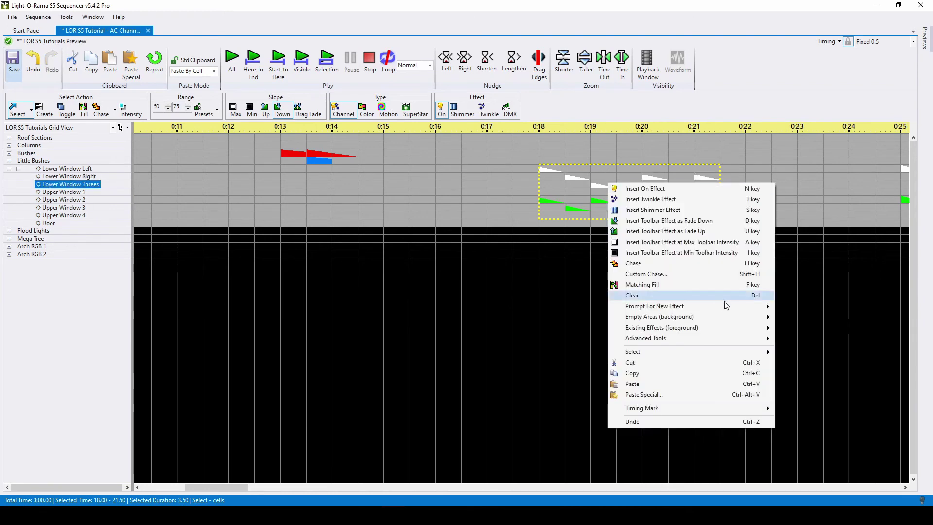
mouse_move(739, 326)
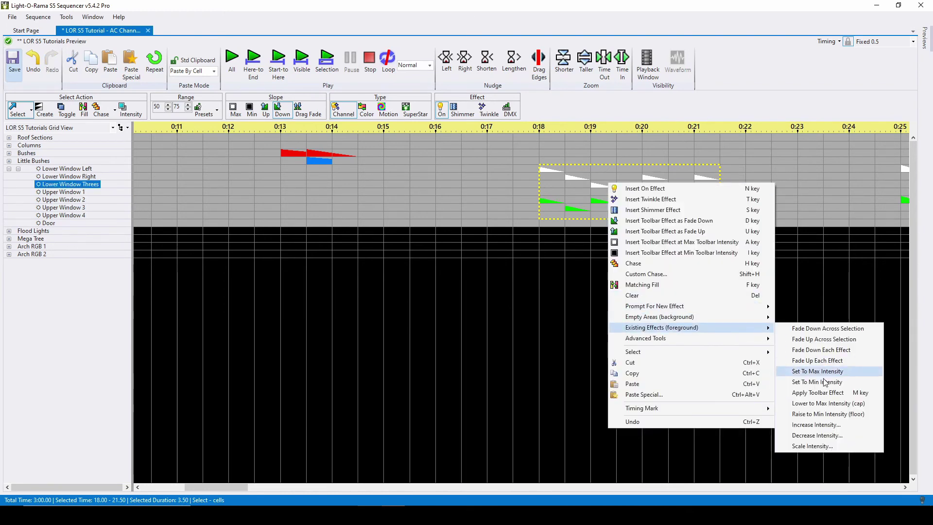
left_click(829, 414)
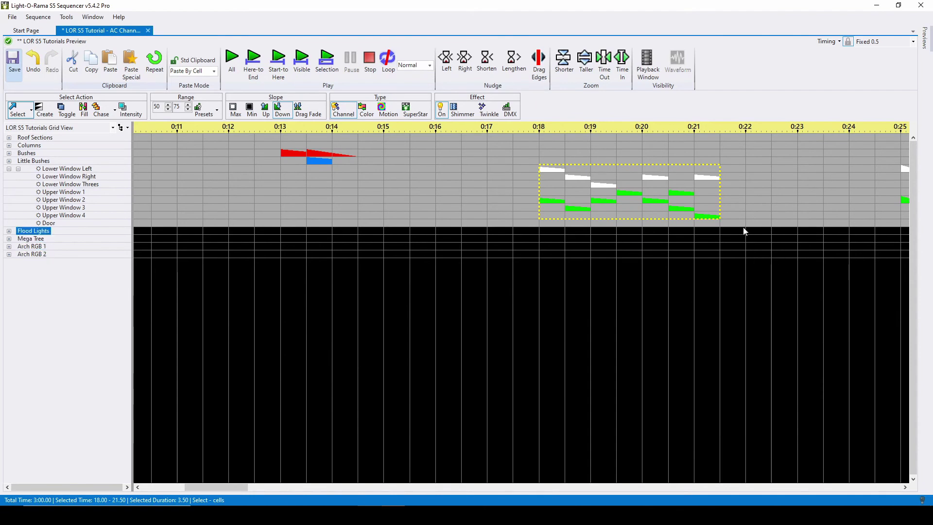
- Undo the clamping and increase the selected window effects' intensity by 20
key("ctrl+z")
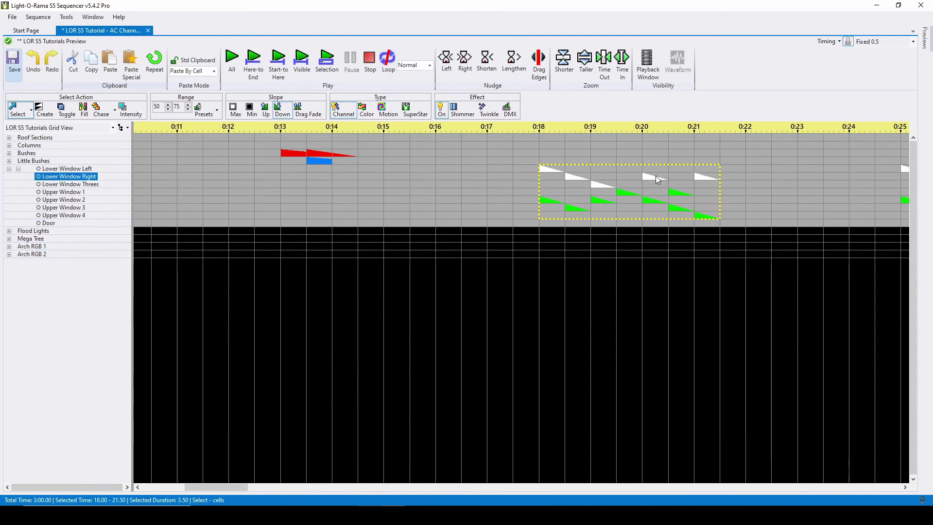
right_click(656, 176)
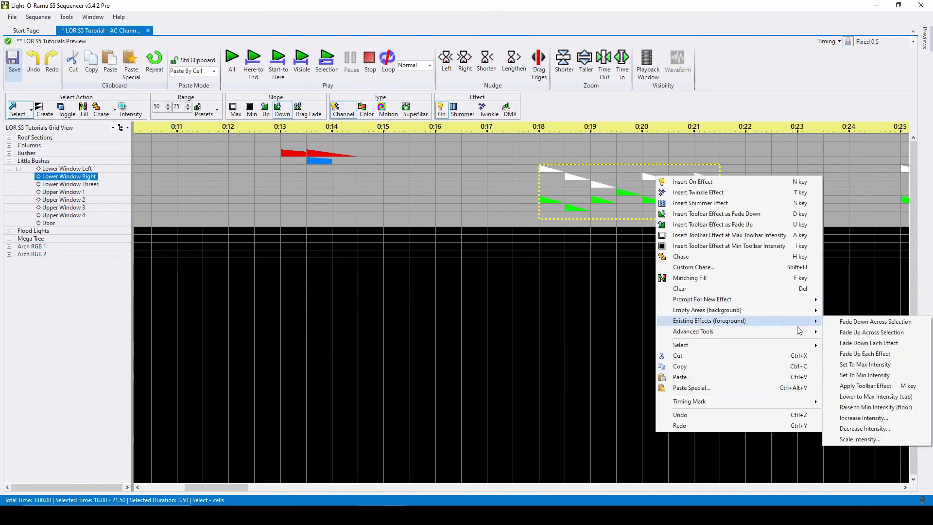
mouse_move(813, 322)
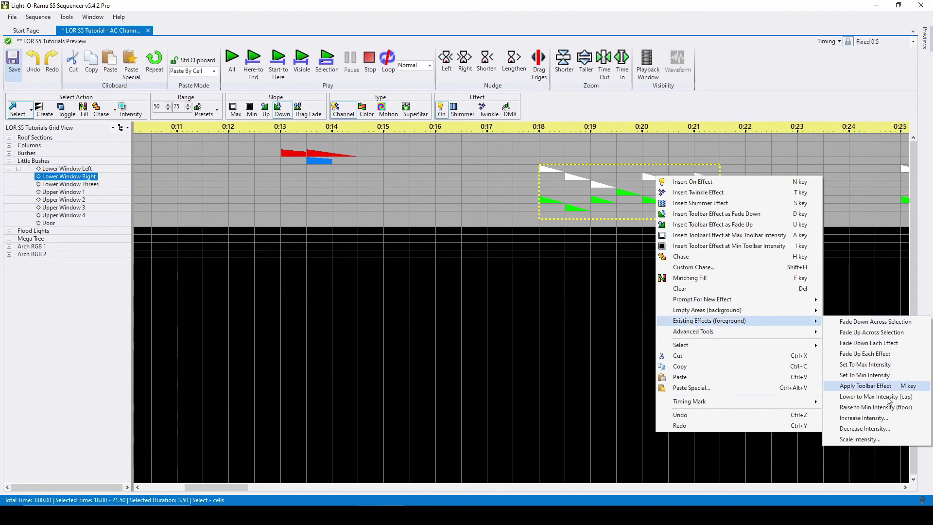
left_click(878, 421)
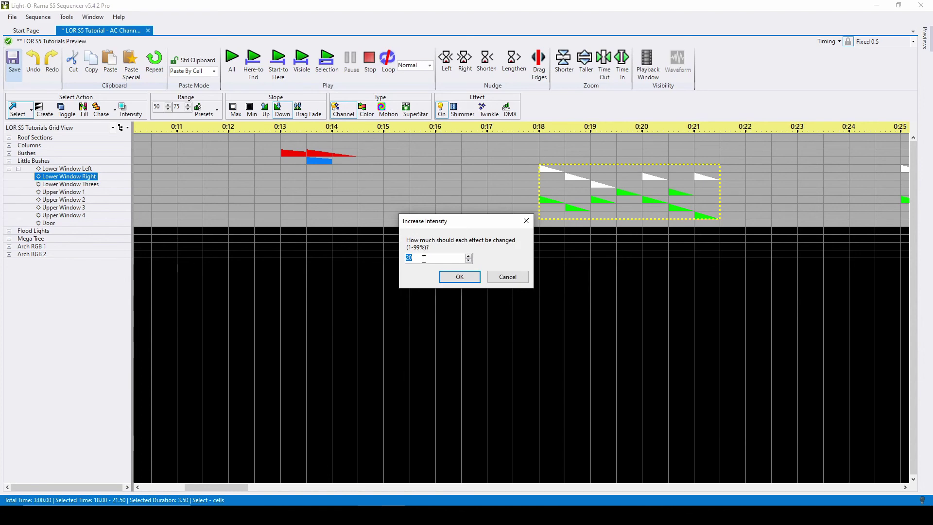
left_click(460, 277)
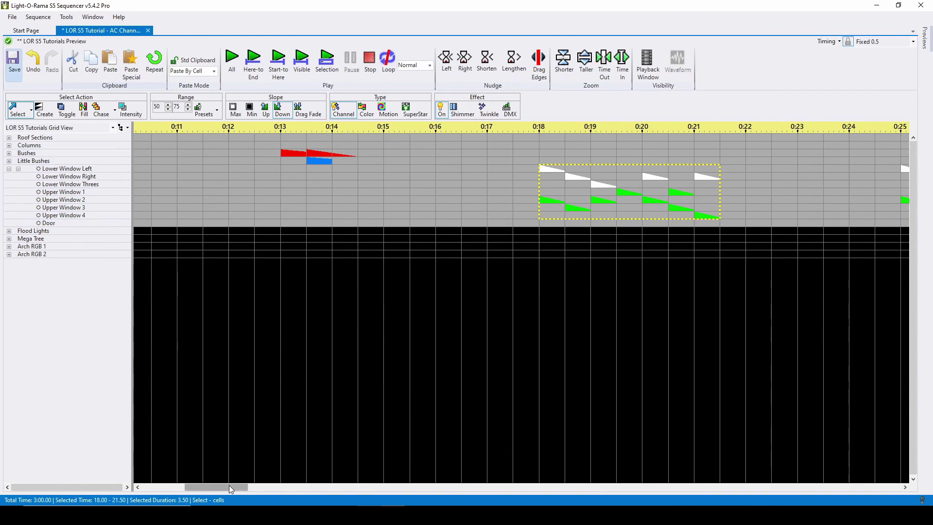
- Select the 25.00–28.50 window chase and fill its empty cells at maximum intensity
left_click_drag(229, 486, 282, 485)
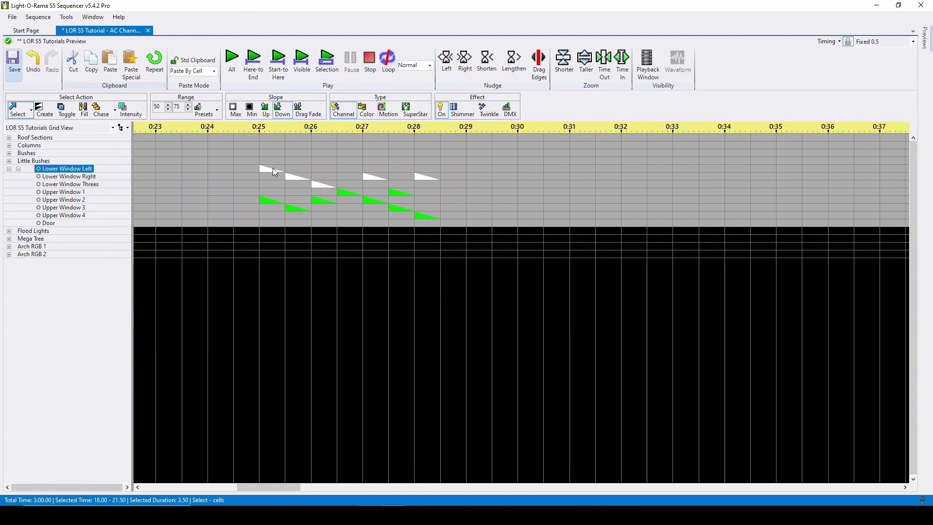
left_click_drag(273, 168, 427, 213)
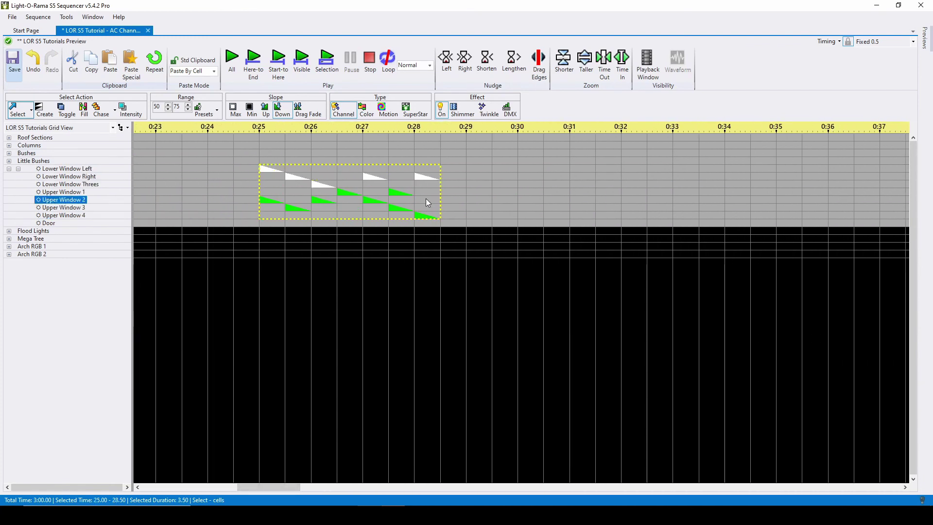
right_click(426, 198)
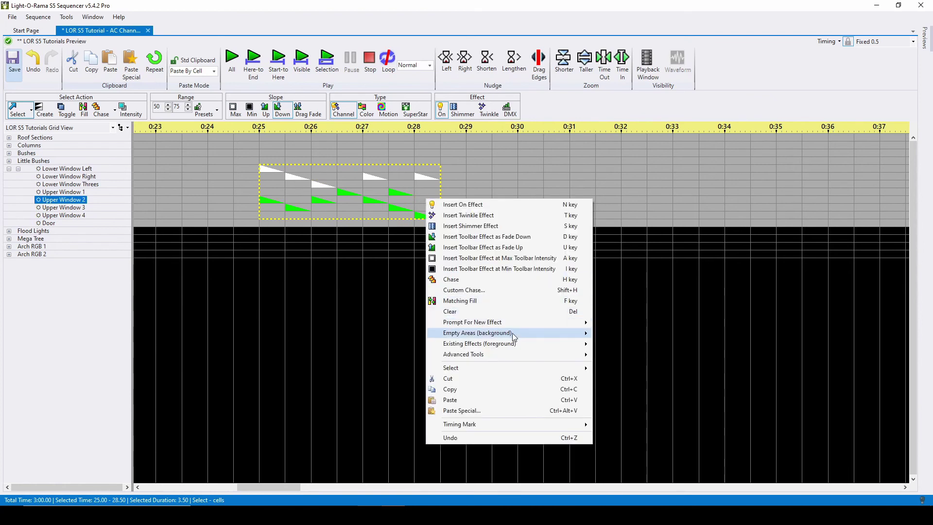
mouse_move(515, 334)
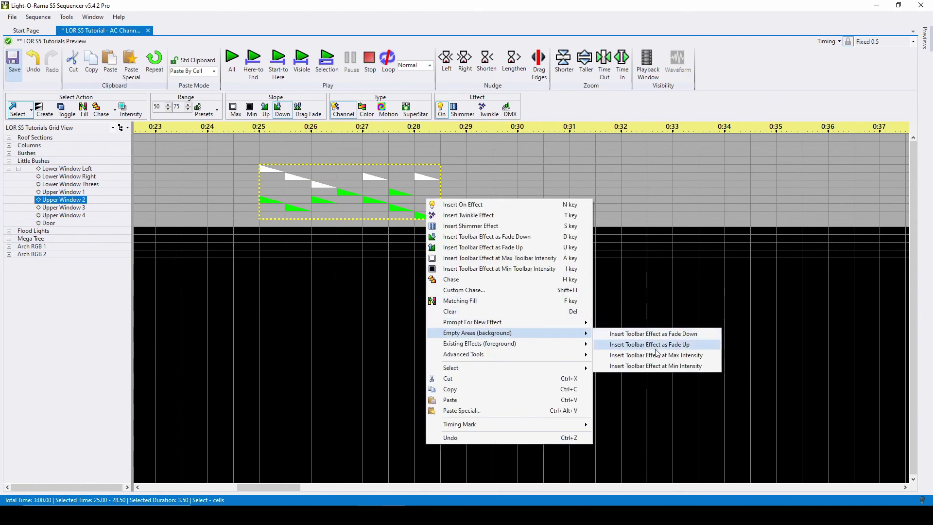
left_click(699, 356)
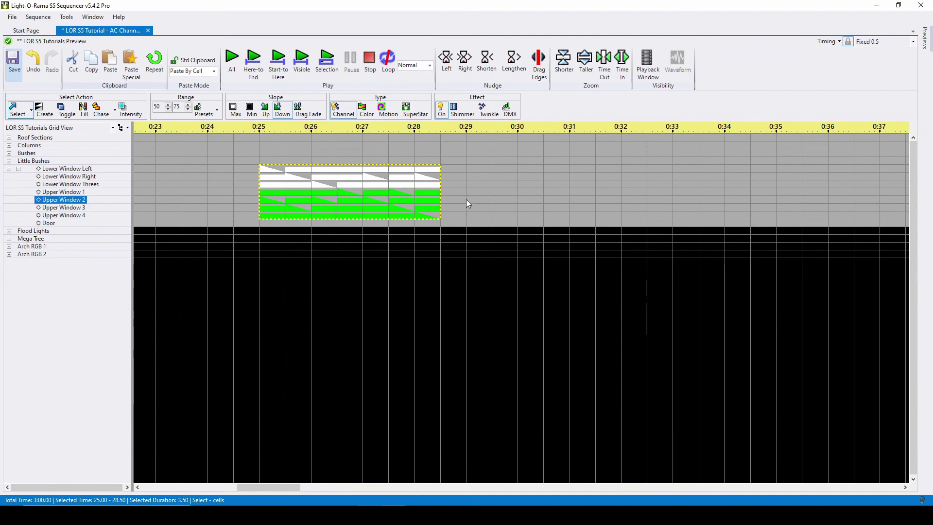
mouse_move(467, 200)
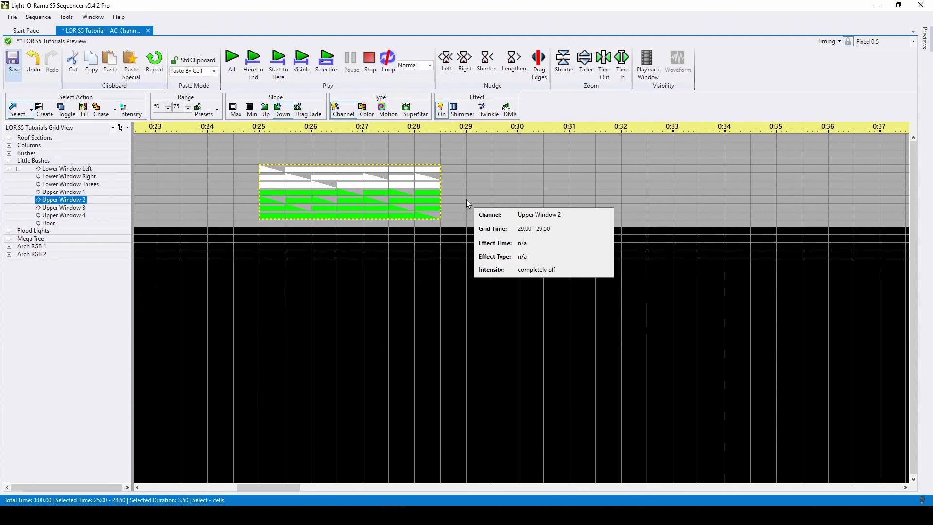
- Undo the maximum-intensity fill, restoring the staggered fade-downs in the 25.00–28.50 window block
key("ctrl+z")
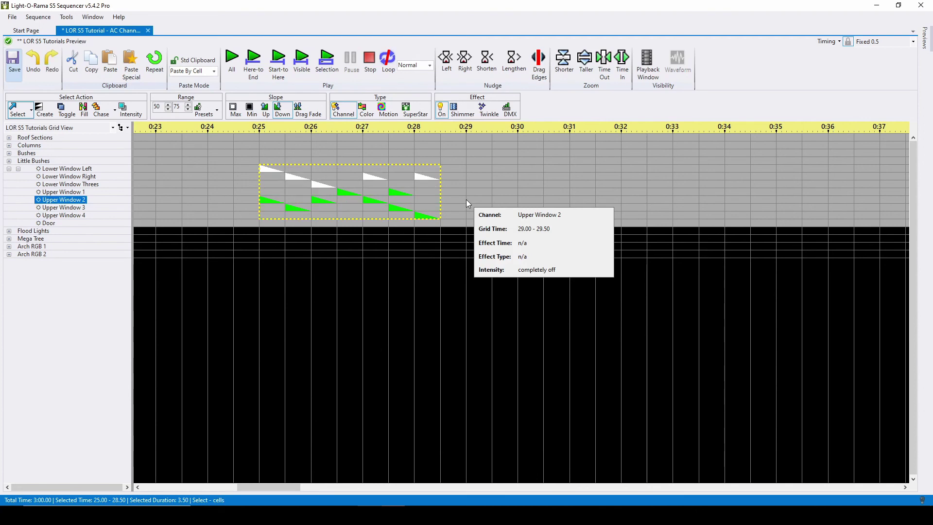